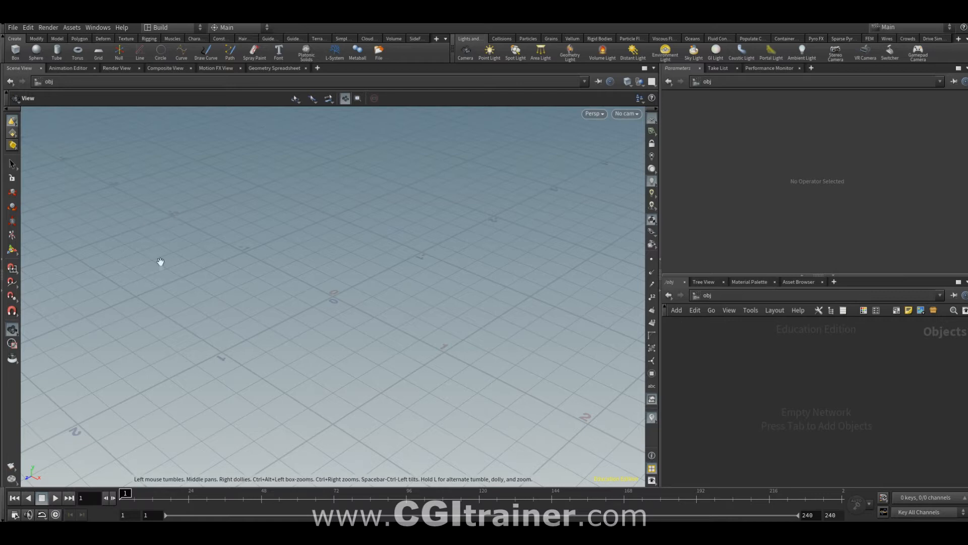
Create a tube object at the origin and go inside it to its geometry network
ctrl+click(58, 52)
middle_drag(797, 428, 700, 383)
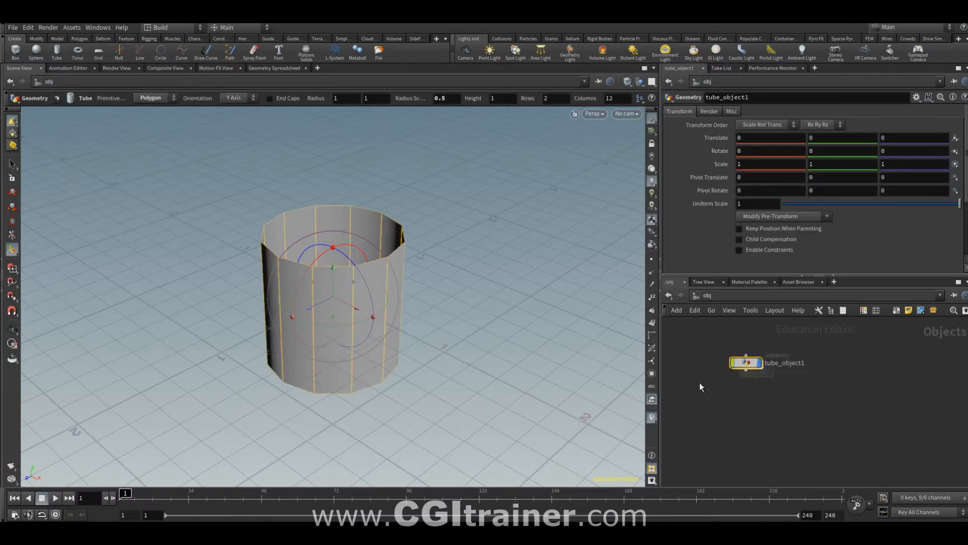
double_click(737, 354)
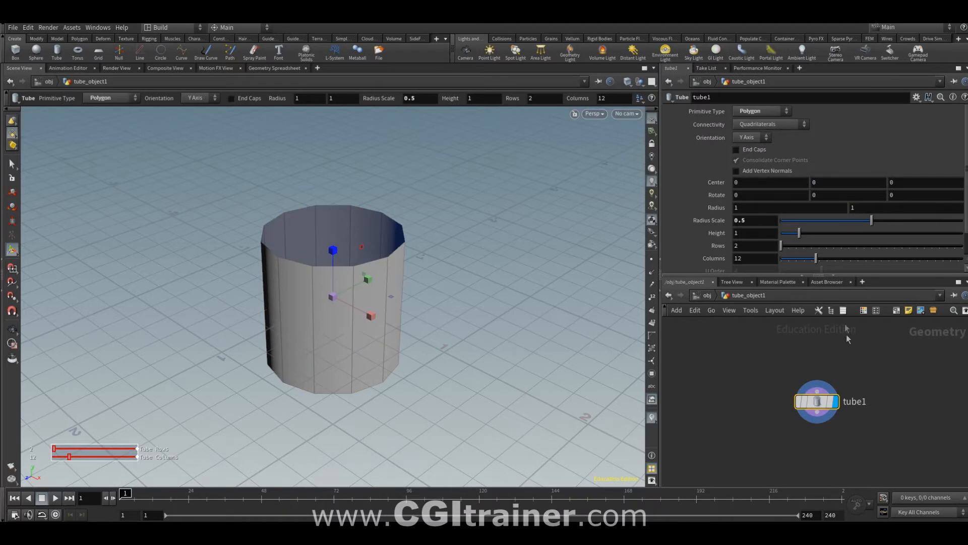
Turn on the tube's end caps and set its height to 0.1 to make a flat disc
click(754, 151)
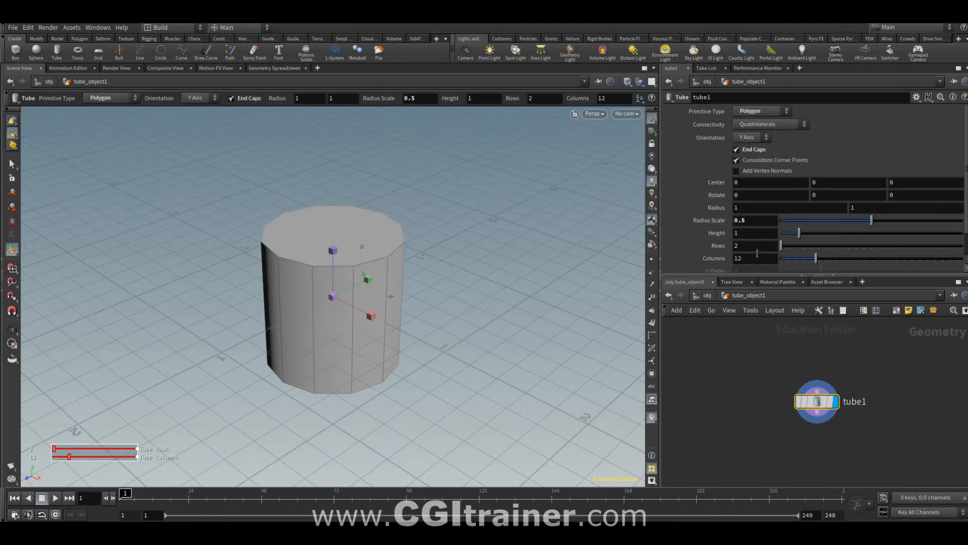
double_click(754, 233)
text(0.1)
key(Return)
Duplicate the tube node and reshape the copy into a narrow post with radius scale 0.182 and height 1.09
drag(857, 402, 810, 361)
mouse_move(706, 345)
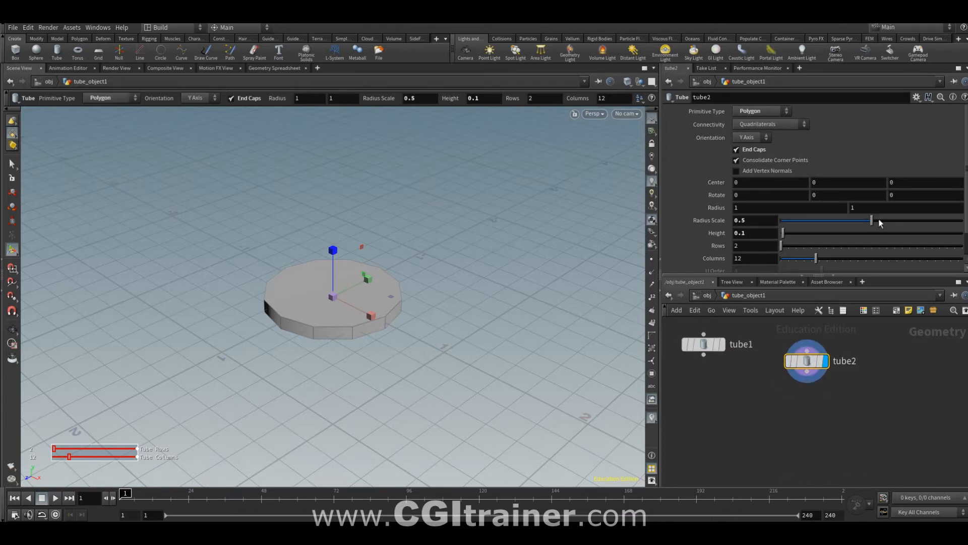
drag(871, 218, 800, 234)
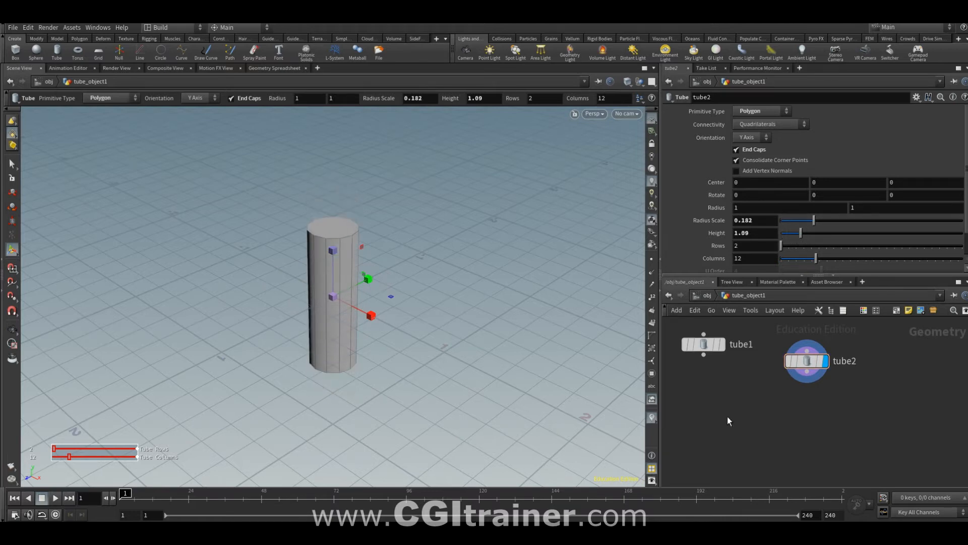
Add a Boolean node that subtracts the narrow tube from the disc, and display its result
key(Tab)
text(boole)
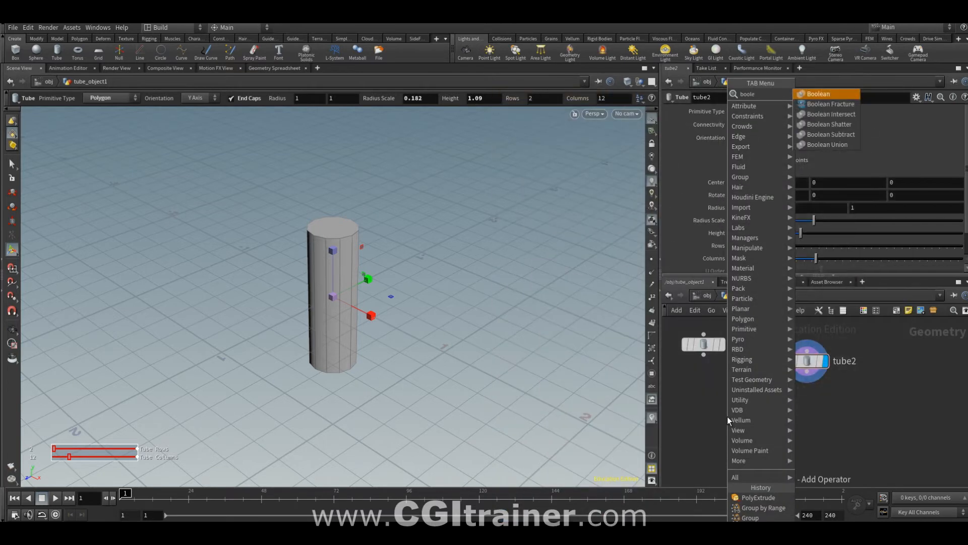
key(Return)
click(735, 407)
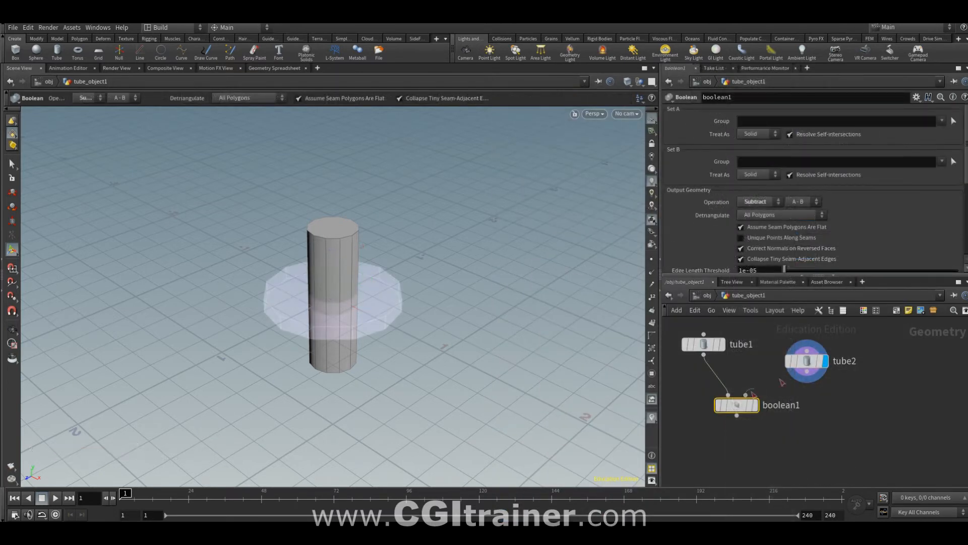
click(756, 407)
middle_drag(786, 434, 784, 381)
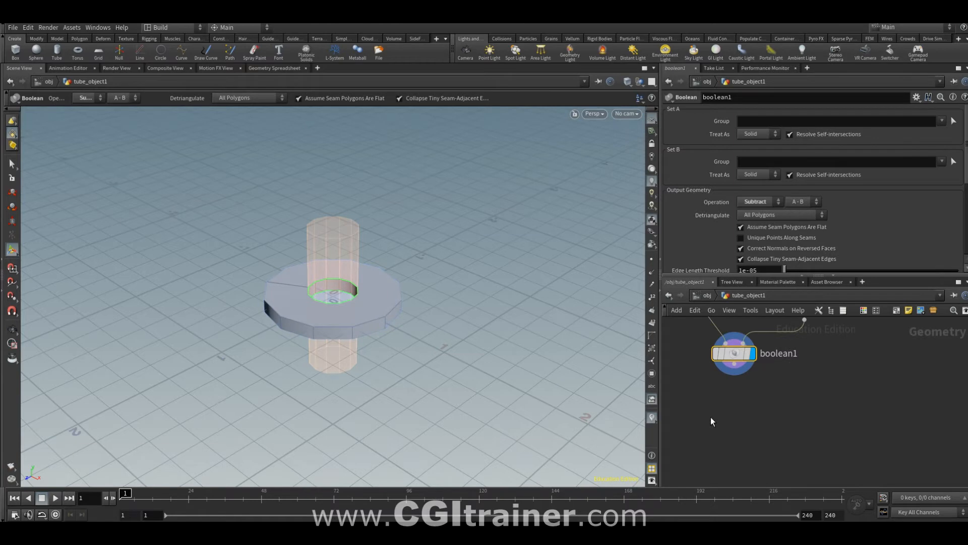
Select every second outer side face of the ring and extrude them with PolyExtrude by a distance of 0.184
click(14, 166)
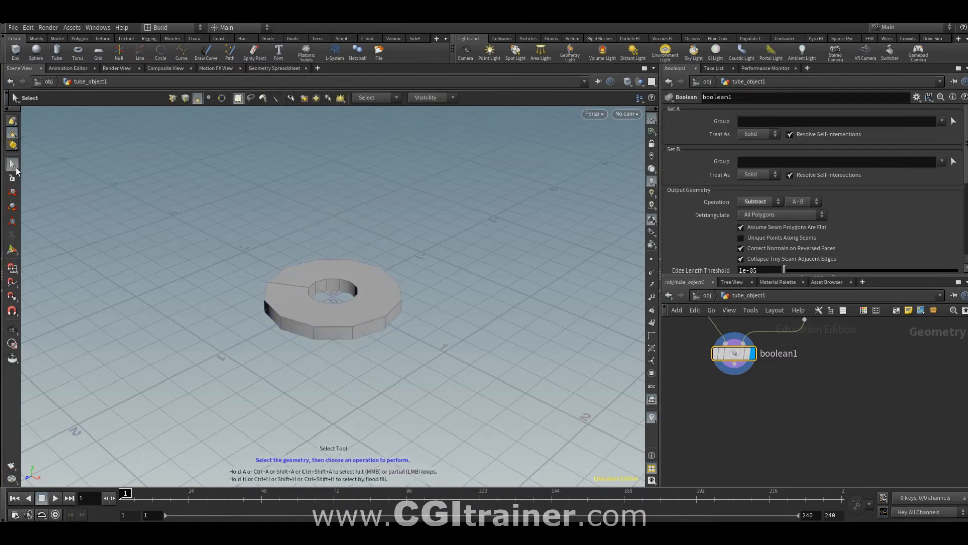
click(302, 332)
alt+drag(469, 309, 331, 342)
alt+drag(464, 320, 320, 348)
shift+click(325, 337)
alt+drag(335, 393, 559, 349)
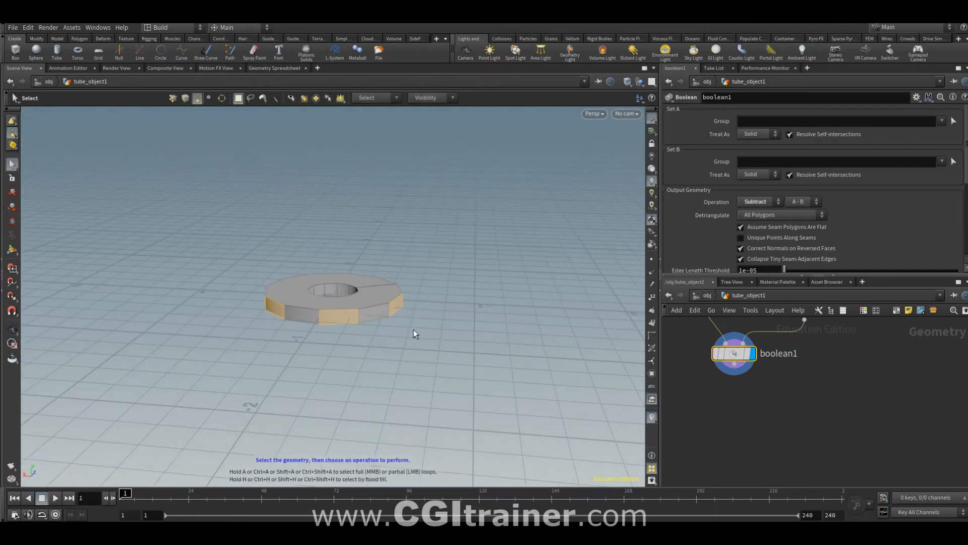
key(Tab)
text(poly)
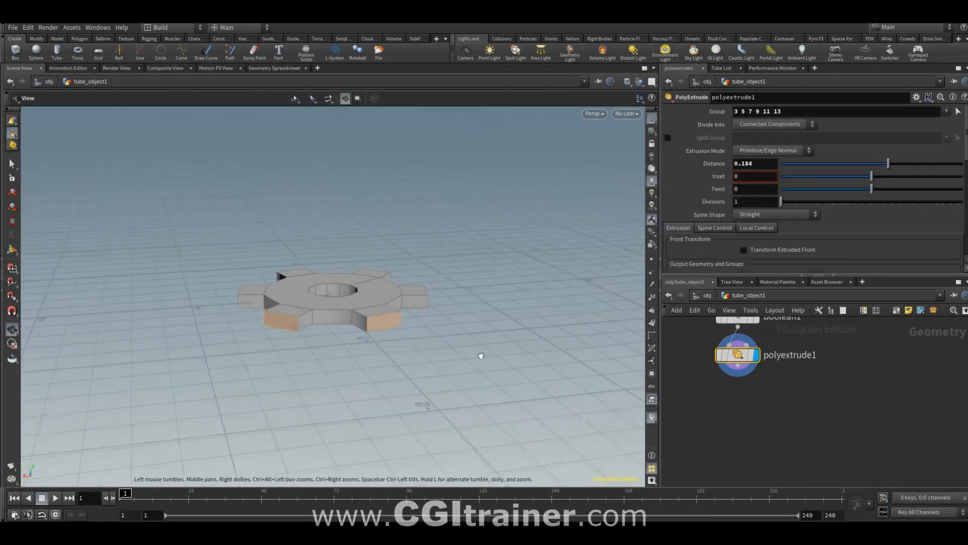
alt+drag(479, 351, 490, 414)
key(Escape)
drag(366, 322, 547, 367)
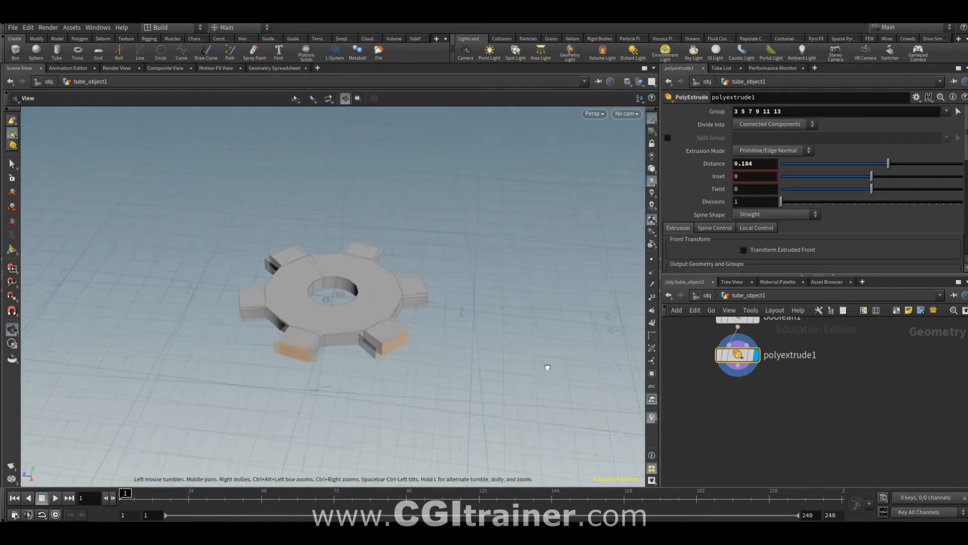
Try raising the disc tube's columns to 18 to test how the extruded teeth respond
middle_drag(701, 370, 728, 474)
click(732, 360)
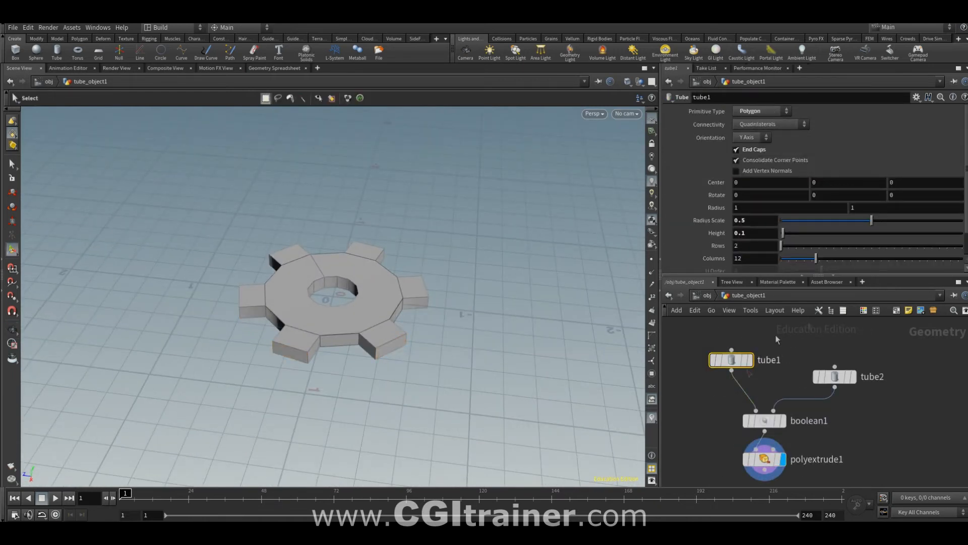
drag(816, 258, 839, 258)
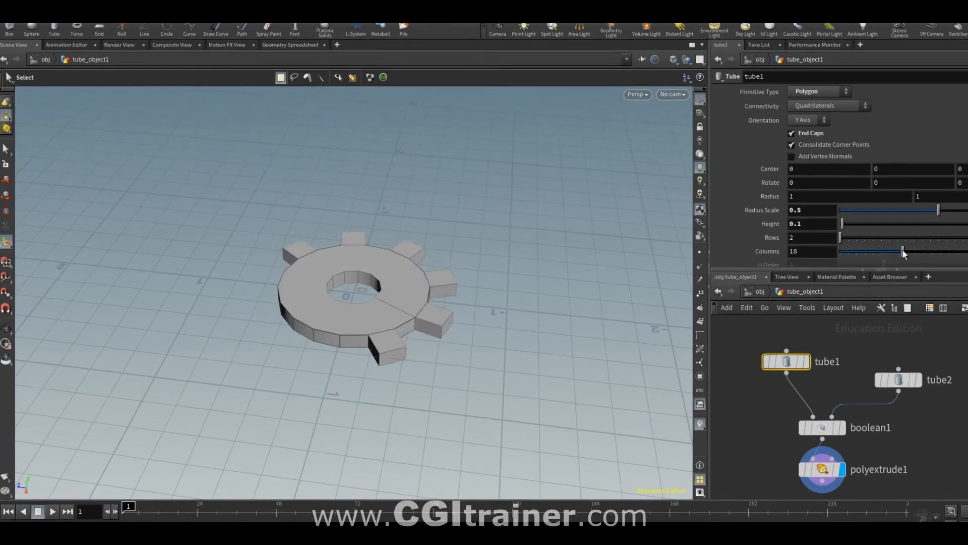
mouse_move(903, 250)
mouse_down()
mouse_move(893, 261)
mouse_move(911, 260)
mouse_up()
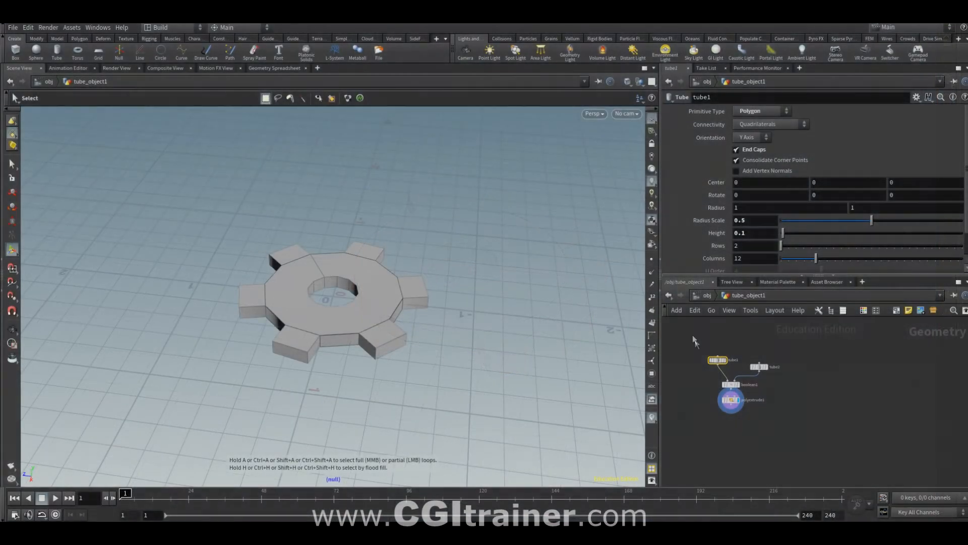
Duplicate the two tube nodes together with the Boolean node and display the copied Boolean
drag(695, 340, 792, 389)
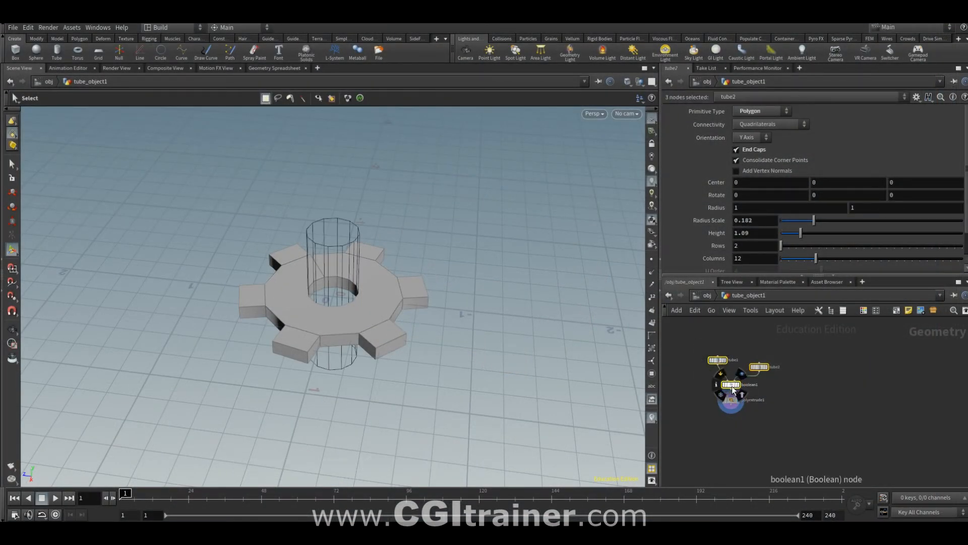
drag(732, 386, 837, 412)
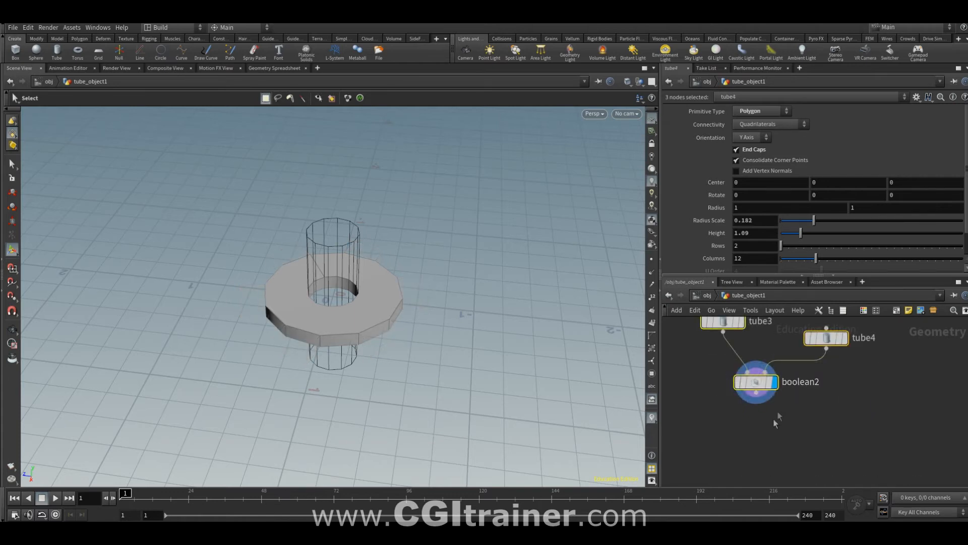
middle_drag(774, 418, 790, 406)
Add a Group node below the copied Boolean and name its primitive group IN
click(756, 413)
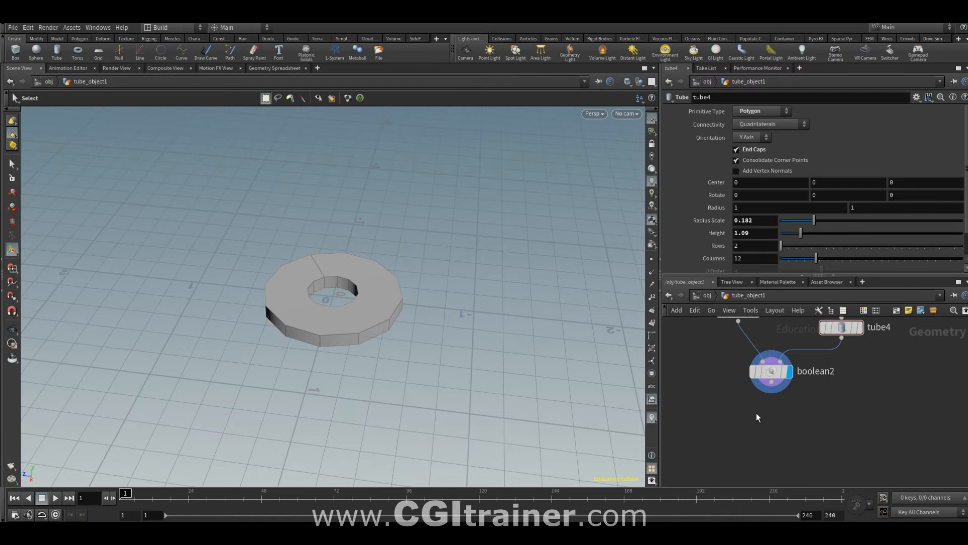
key(Tab)
text(group)
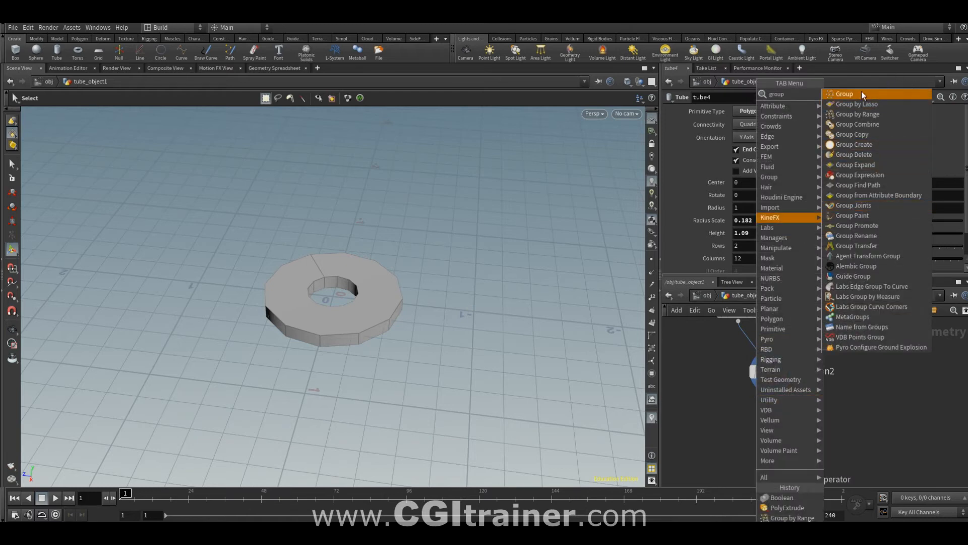
click(861, 94)
click(773, 410)
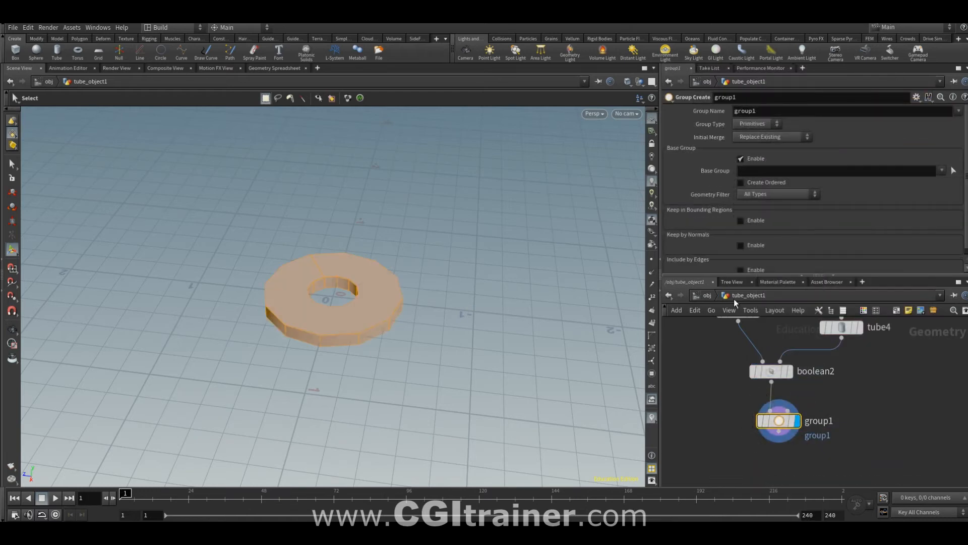
double_click(765, 109)
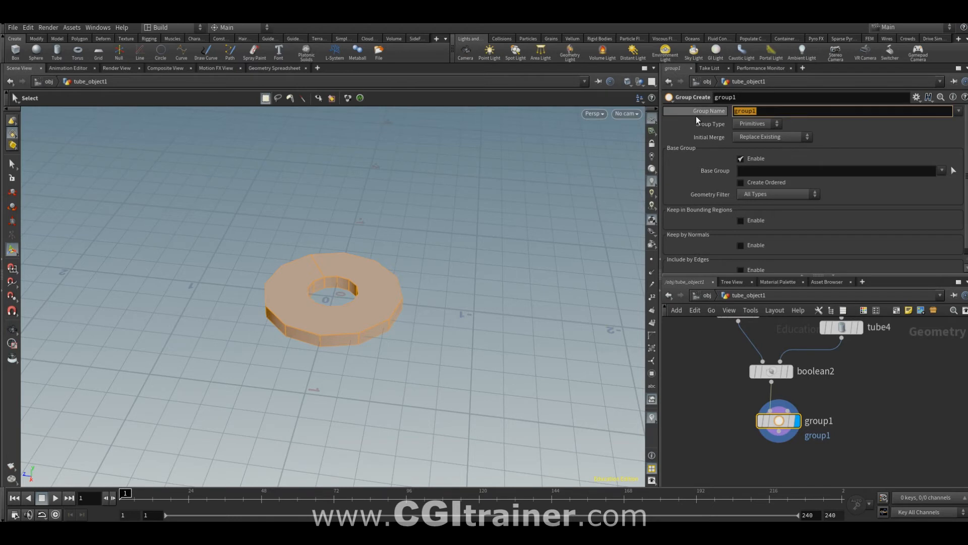
text(IN)
key(Return)
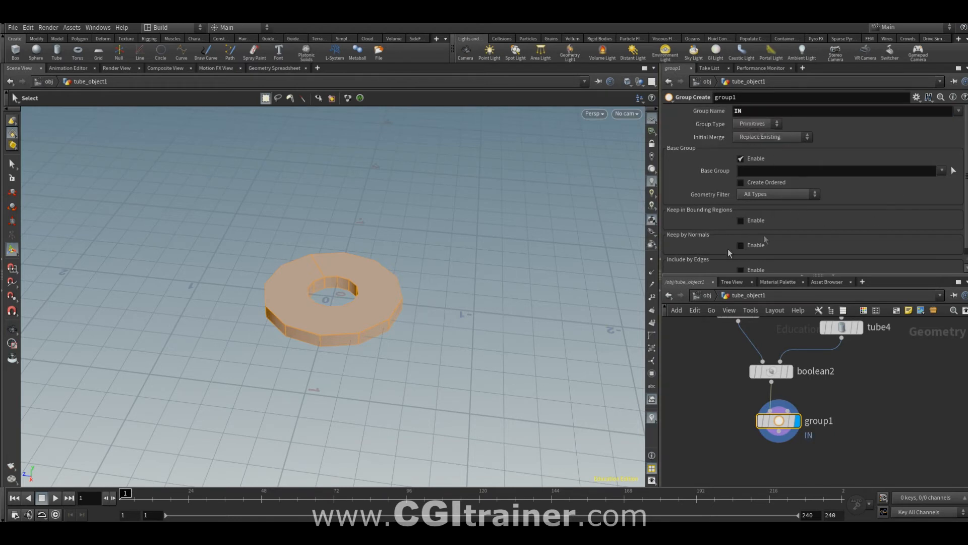
Limit the IN group to a bounding box of size 0.6 on all axes, including partially contained entities
click(749, 221)
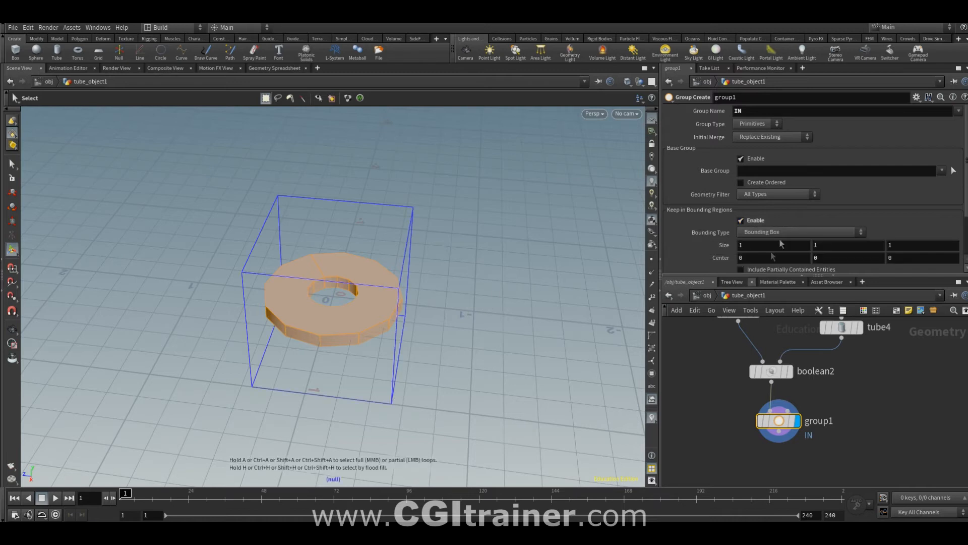
middle_drag(724, 246, 700, 254)
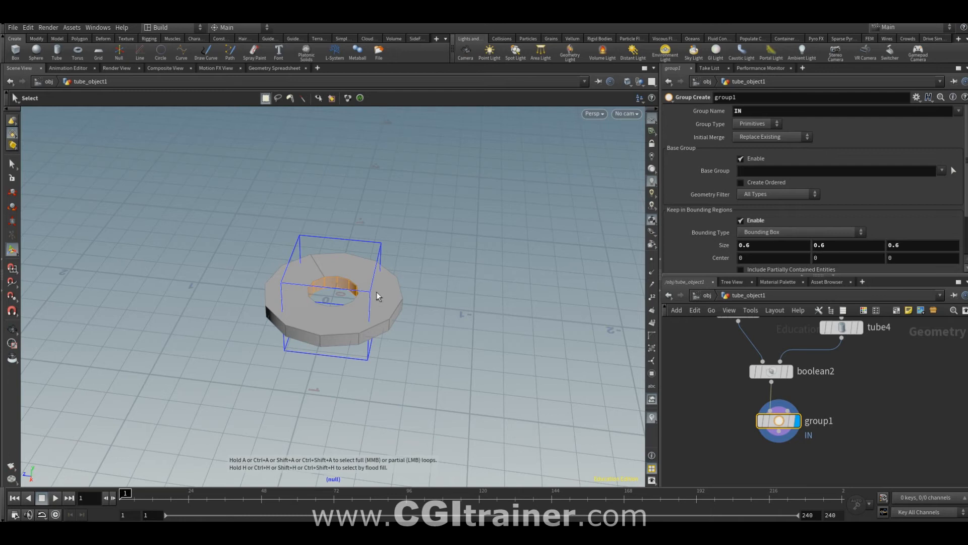
scroll(685, 249, down, 2)
click(756, 217)
key(Escape)
drag(576, 300, 597, 289)
Add a Group by Range node below the IN group node
middle_drag(762, 457, 740, 401)
click(739, 401)
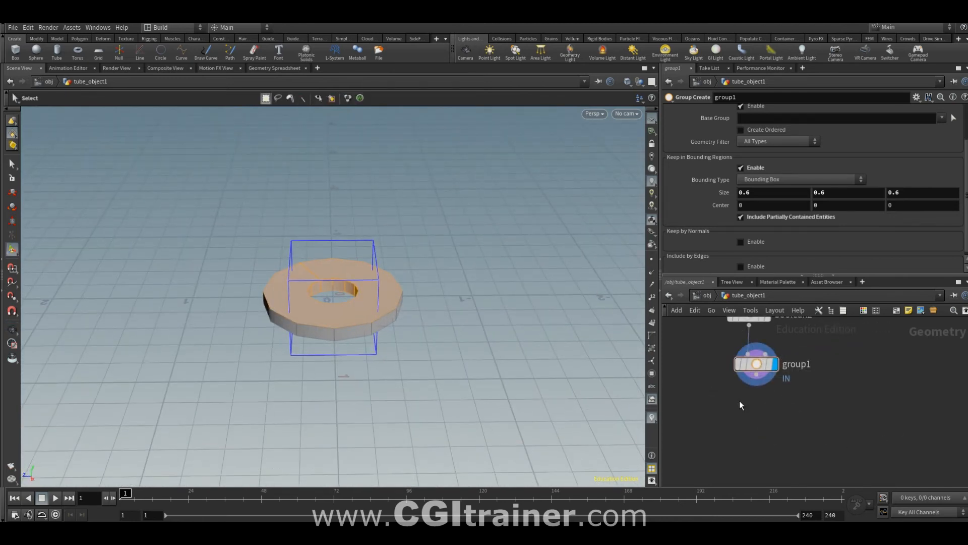
key(Tab)
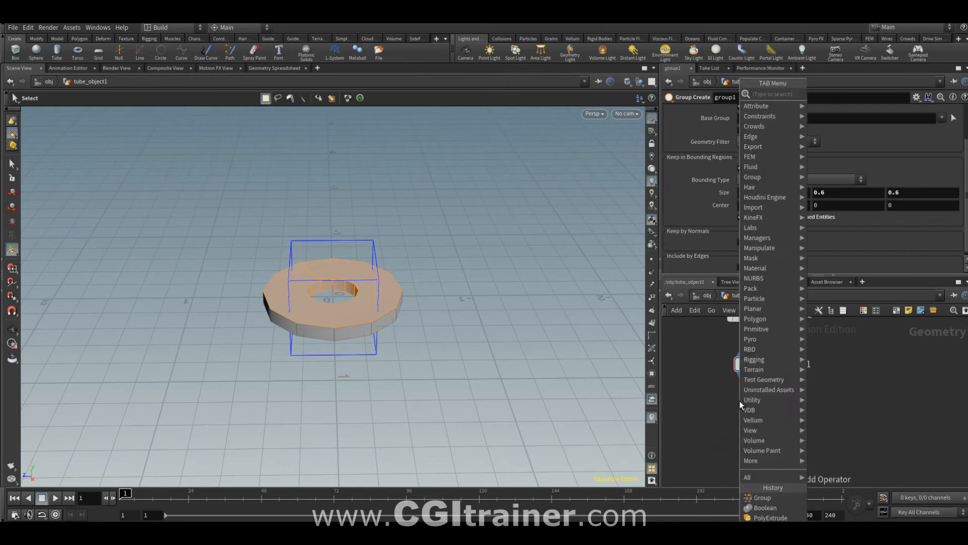
text(groupb)
key(Down)
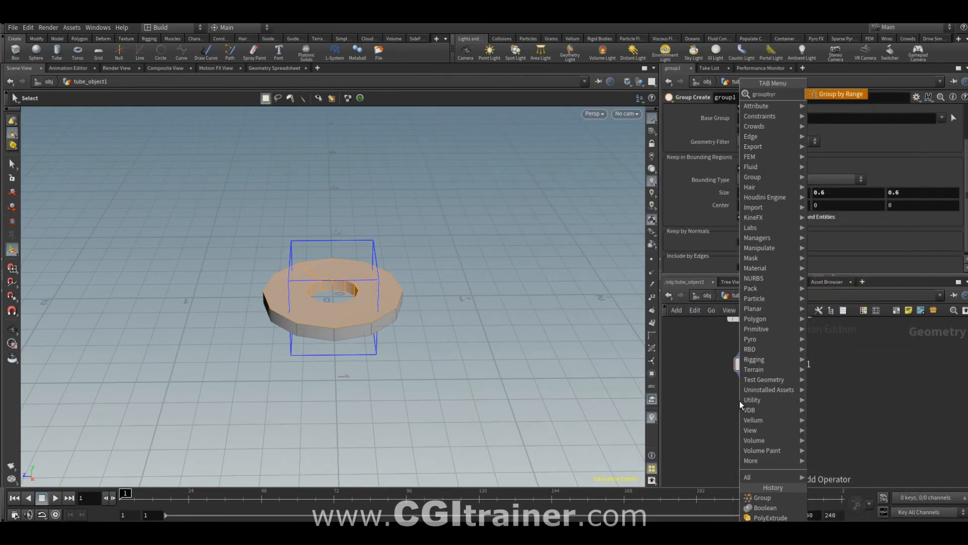
key(Return)
click(774, 411)
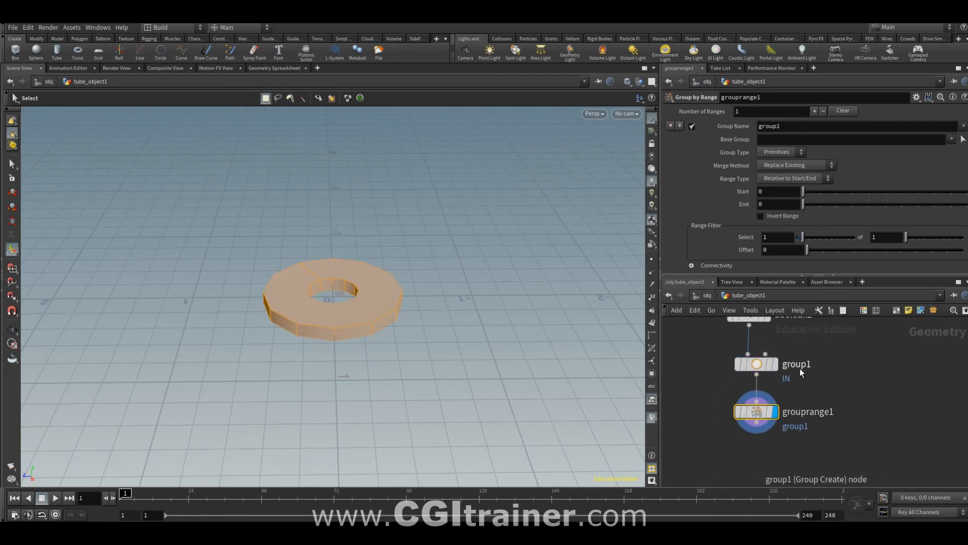
Set the range node's base group to !IN so it covers only the outer side faces
click(962, 139)
click(952, 151)
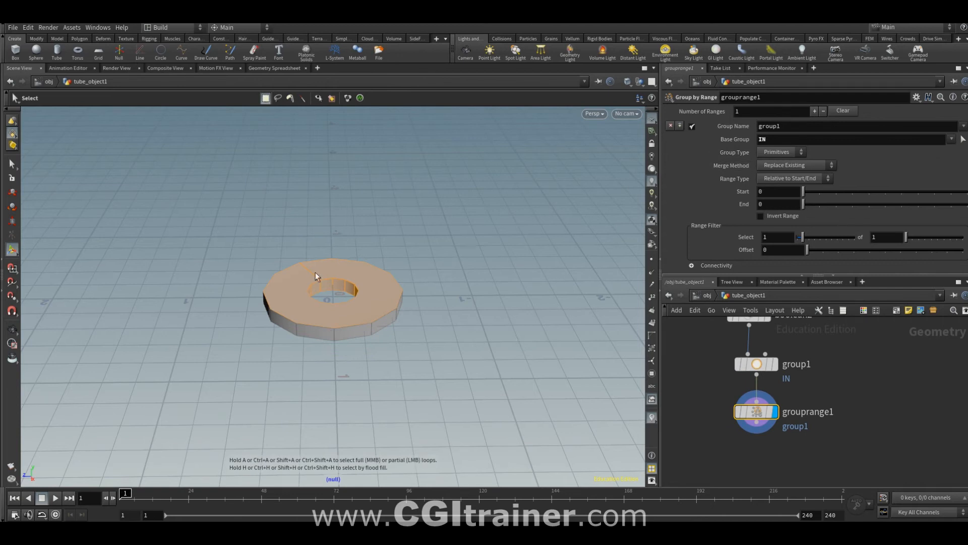
mouse_move(759, 422)
click(795, 140)
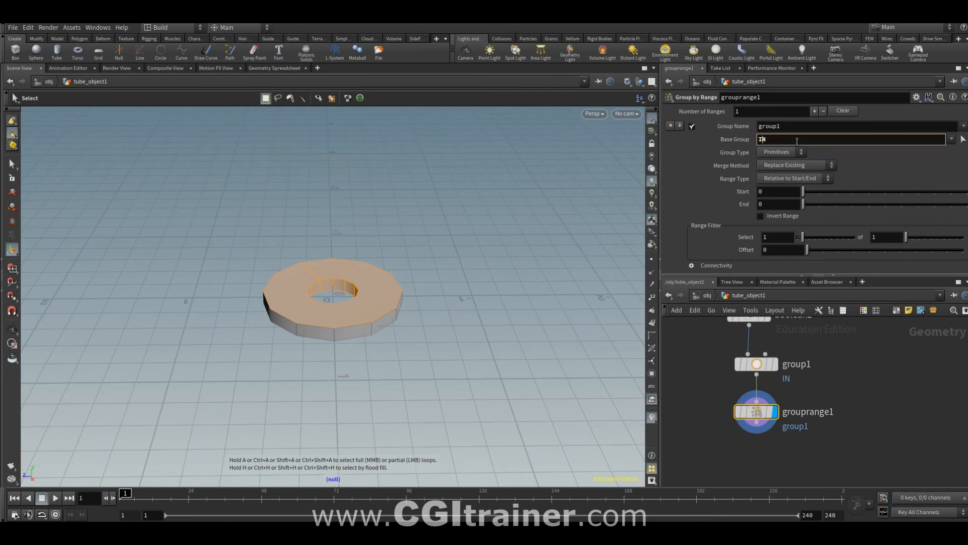
text(!)
key(Return)
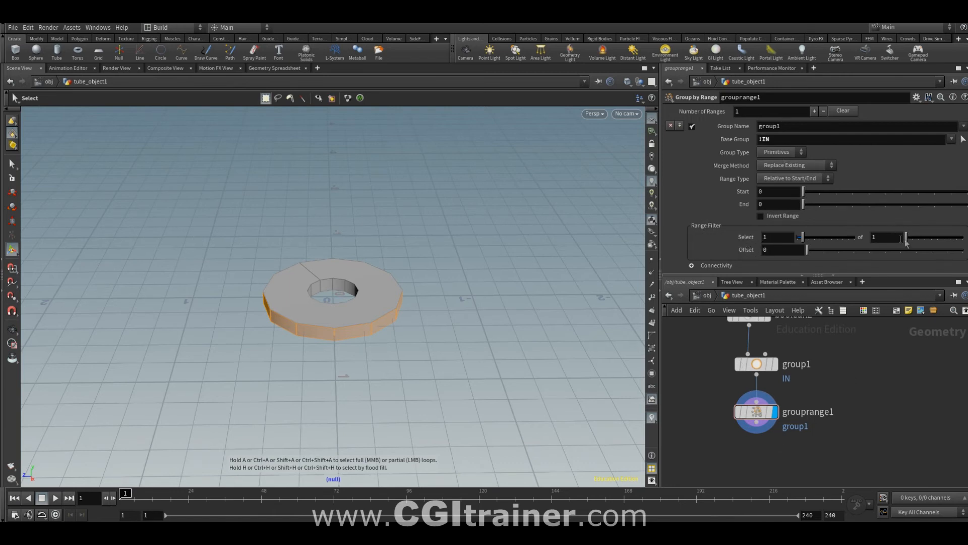
Set the range filter to select 1 of 2 primitives and name the resulting group OK
drag(912, 240, 914, 240)
middle_drag(864, 424, 861, 360)
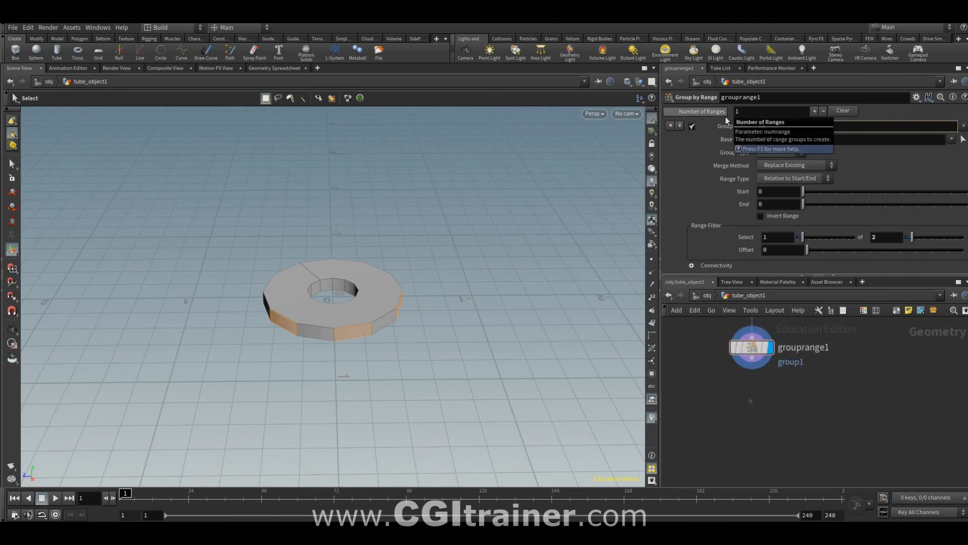
Add a PolyExtrude node below the range node, restrict it to the OK group, and set the distance to 0.274
key(Tab)
text(polyex)
key(Return)
click(747, 396)
click(946, 111)
click(887, 136)
drag(870, 163, 896, 164)
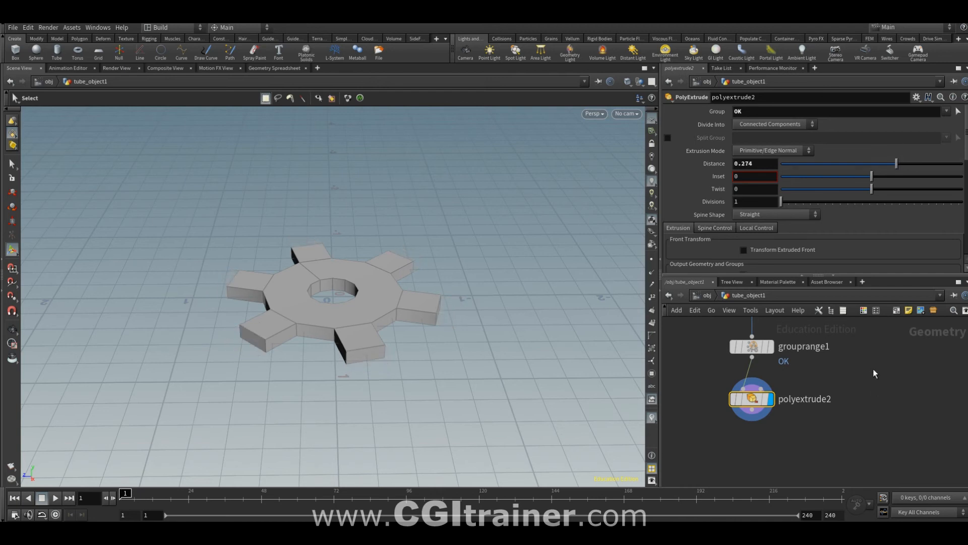
Set the columns of the gear body's tube3 node to 28 to test the procedural teeth
middle_drag(873, 371, 875, 424)
middle_drag(875, 390, 879, 387)
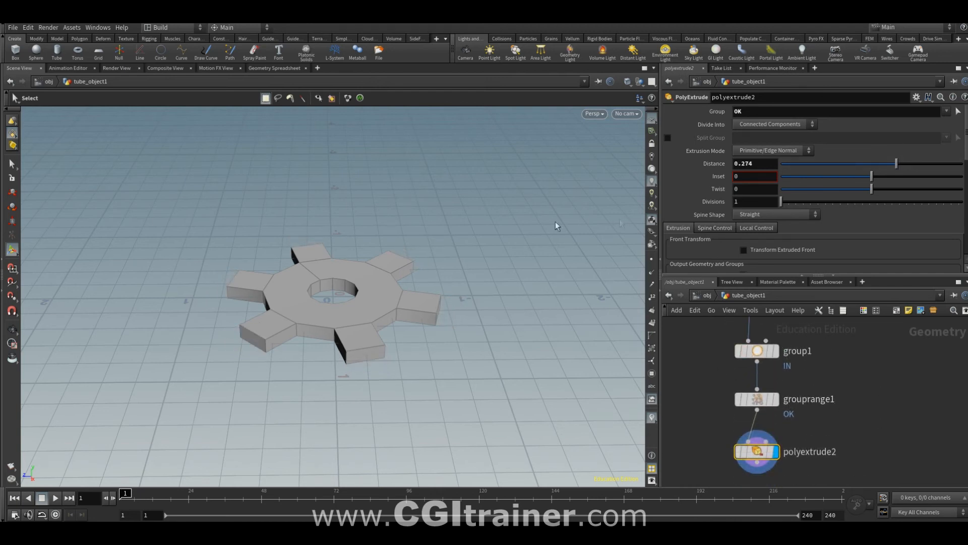
middle_drag(695, 322, 732, 444)
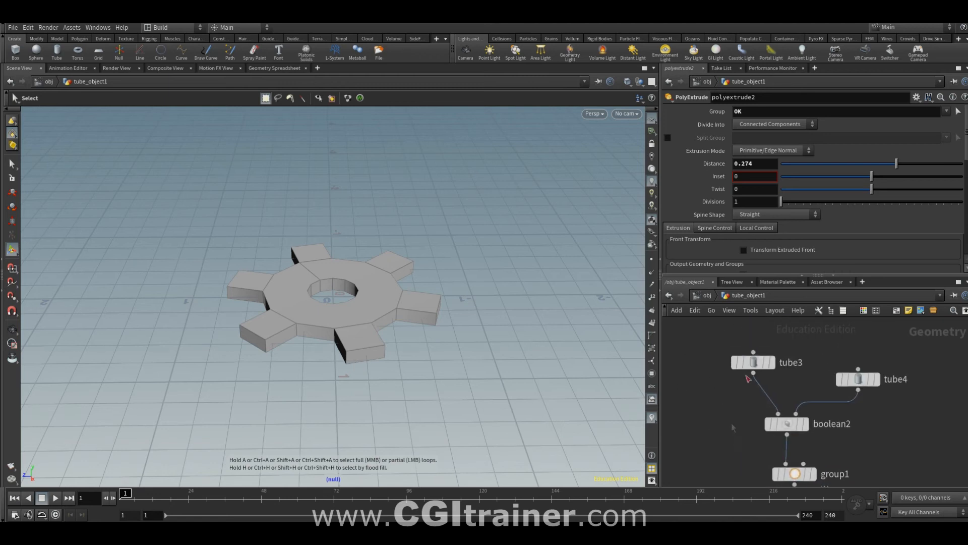
click(753, 362)
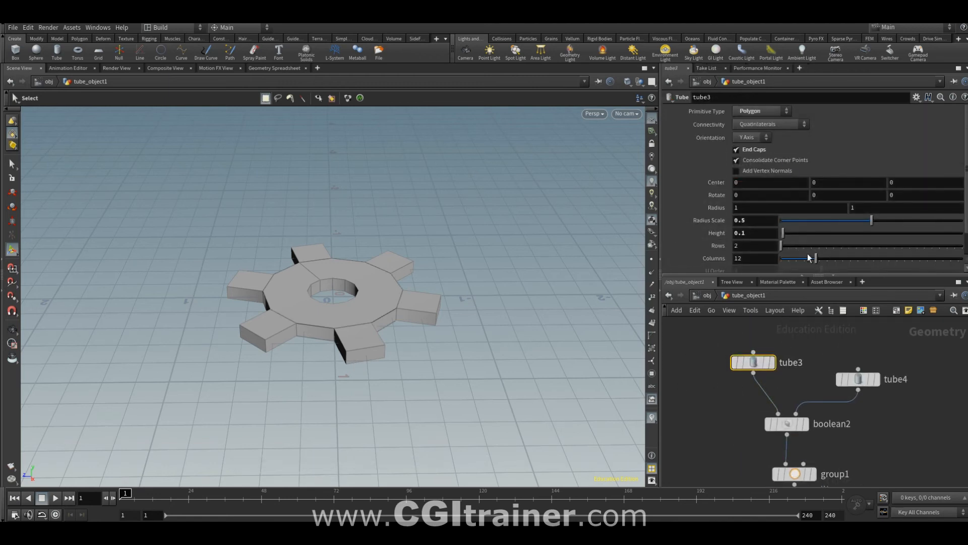
drag(817, 257, 877, 258)
Set the radius scale of the centre hole's tube4 node to 0.251 and its columns to 28
click(860, 383)
drag(813, 220, 829, 223)
scroll(742, 465, down, 1)
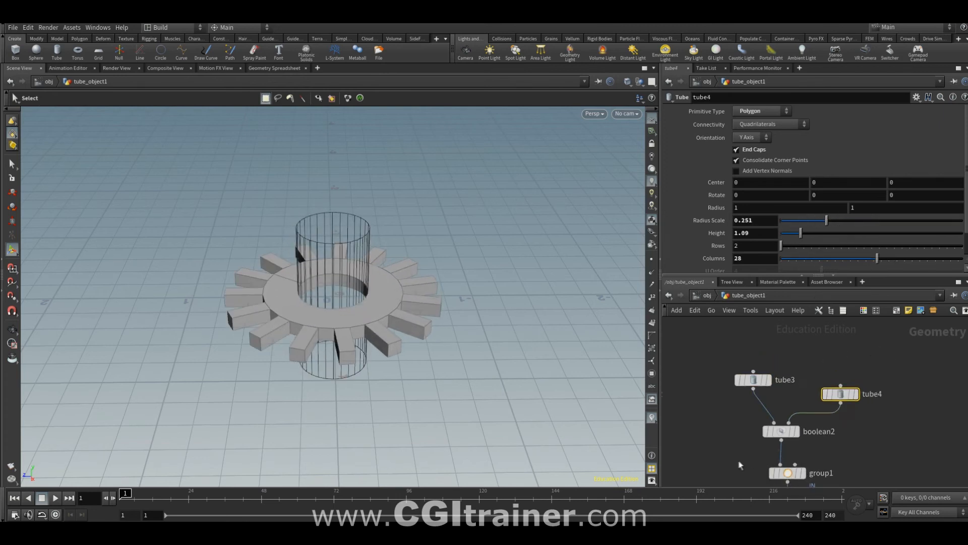
Select the polyextrude2 node and inspect the gear's teeth from above
middle_drag(742, 464, 740, 338)
click(771, 427)
alt+drag(546, 296, 567, 367)
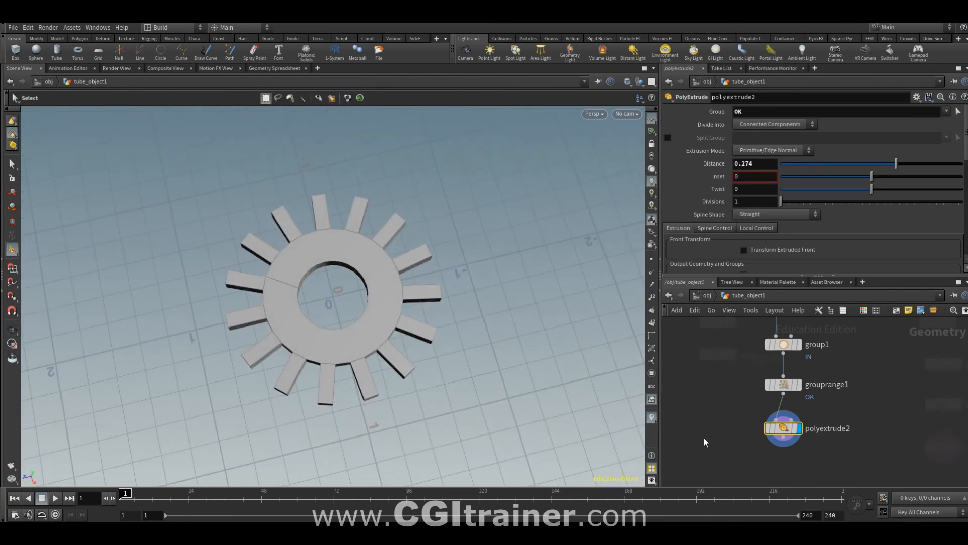
Display and select the polyextrude1 node to examine the gear made with manually picked faces
middle_drag(705, 442, 544, 461)
click(735, 359)
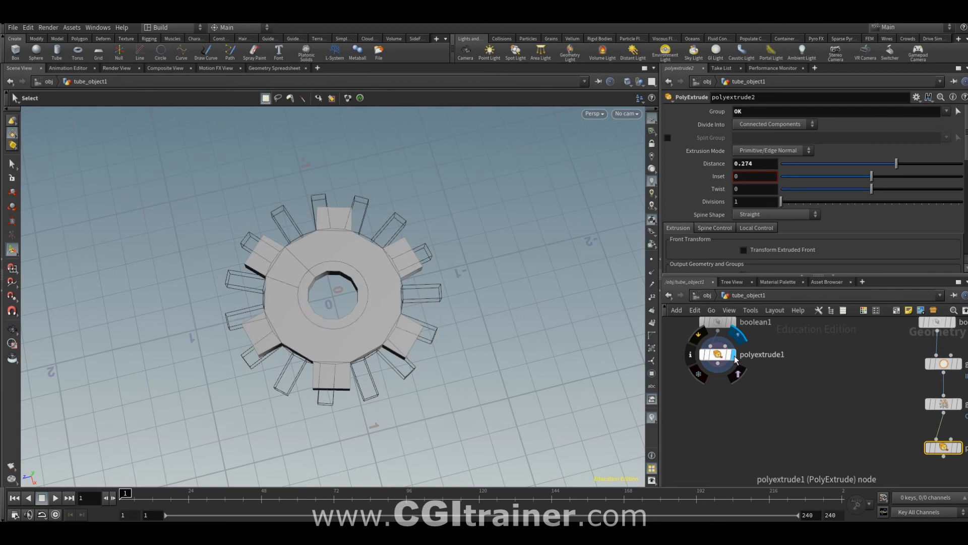
click(721, 354)
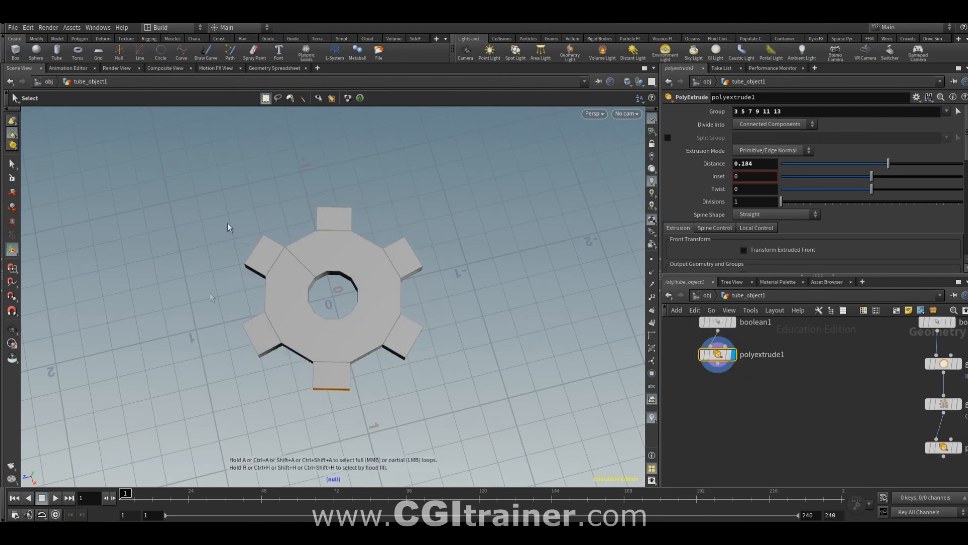
Return the display to the group-based polyextrude2 node and select it for comparison
middle_drag(837, 392, 668, 340)
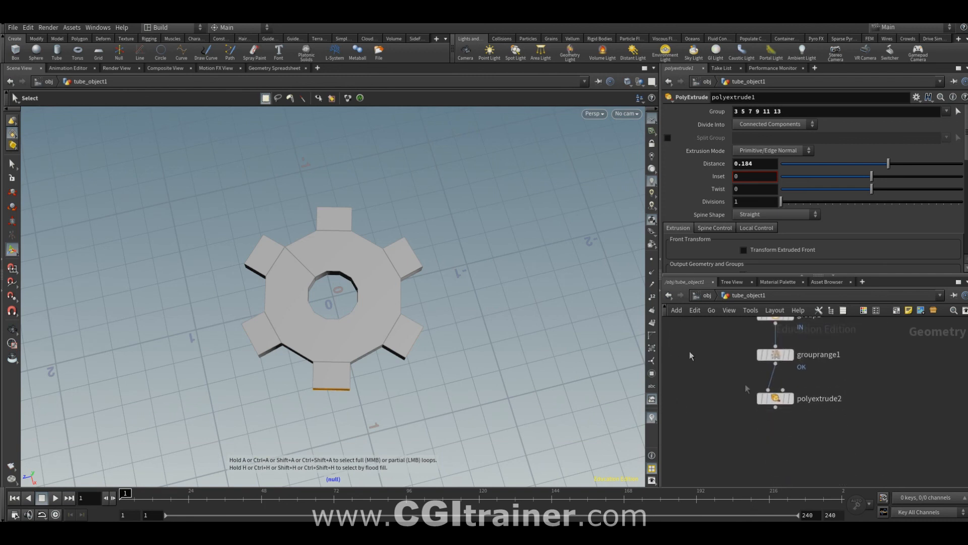
click(792, 399)
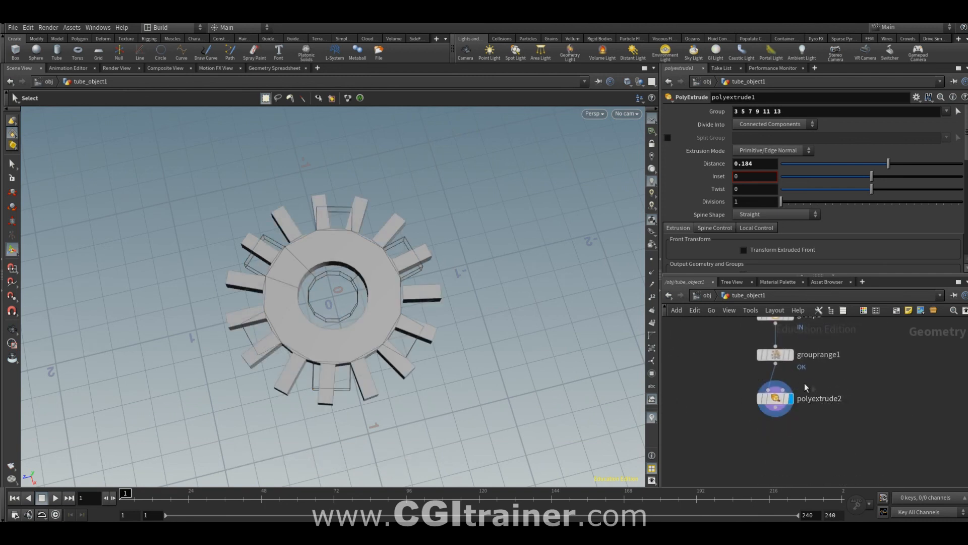
click(817, 396)
mouse_move(875, 341)
middle_down()
mouse_move(882, 449)
mouse_move(875, 391)
mouse_move(889, 349)
middle_up()
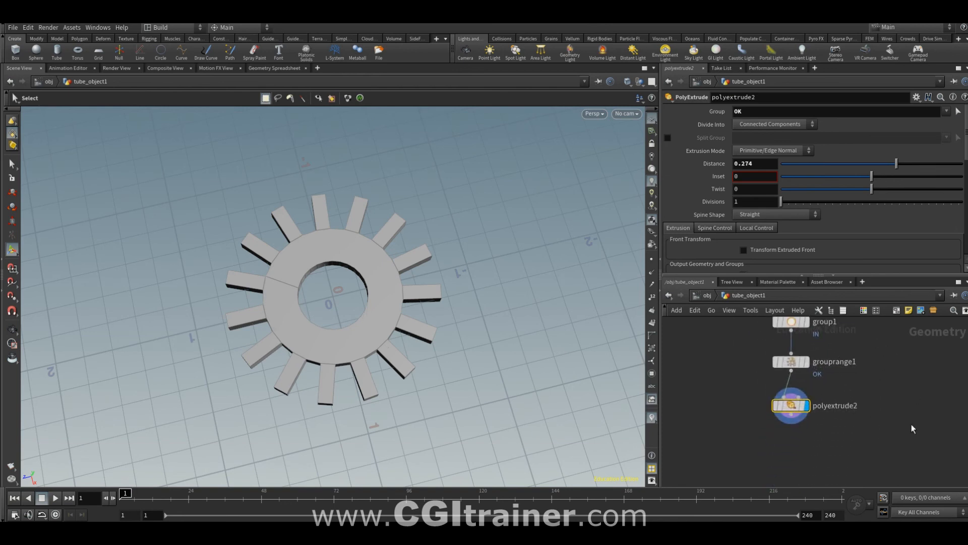